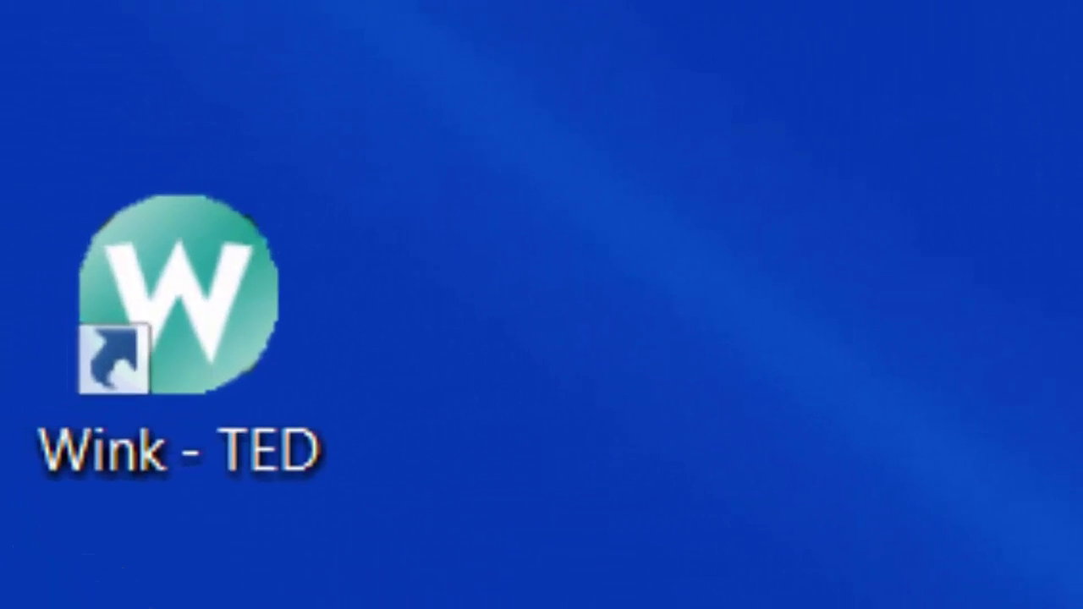
- Launch Wink from the desktop icon and log in to DEMO STORE
{"action": "double_click", "coordinate": [300, 303]}
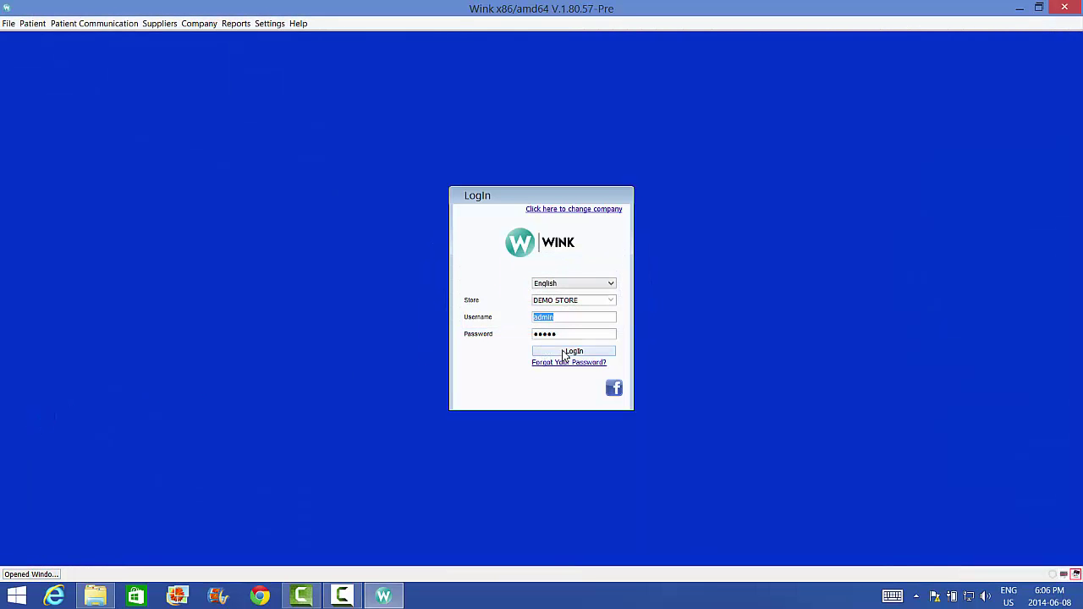
{"action": "left_click", "coordinate": [566, 352]}
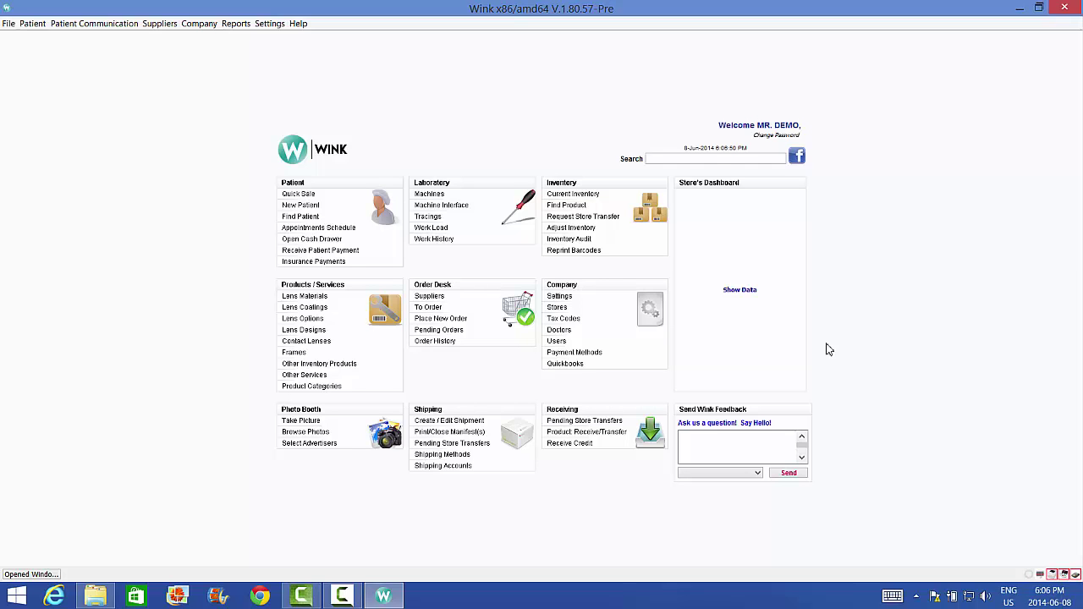
- Assign the Honeywell barcode scanner to serial port COM3
{"action": "left_click", "coordinate": [313, 57]}
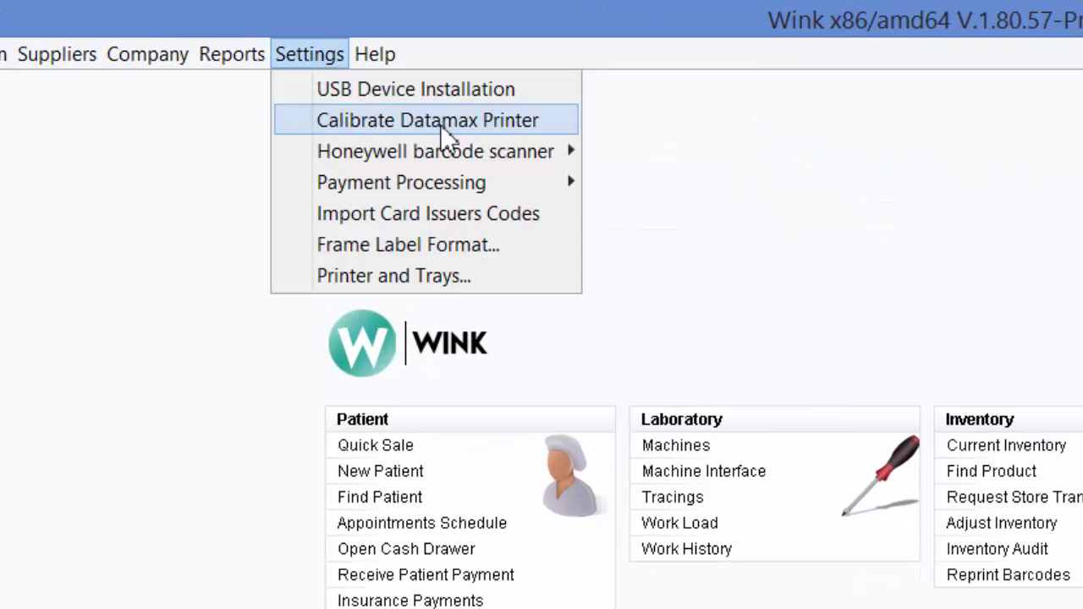
{"action": "mouse_move", "coordinate": [466, 157]}
{"action": "mouse_move", "coordinate": [656, 190]}
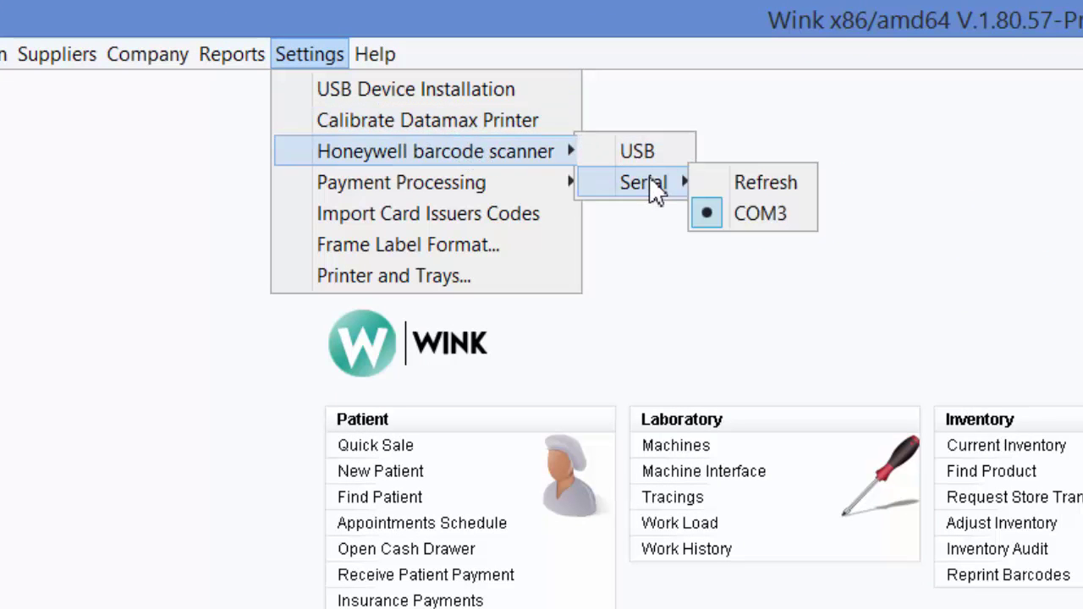
{"action": "left_click", "coordinate": [815, 227]}
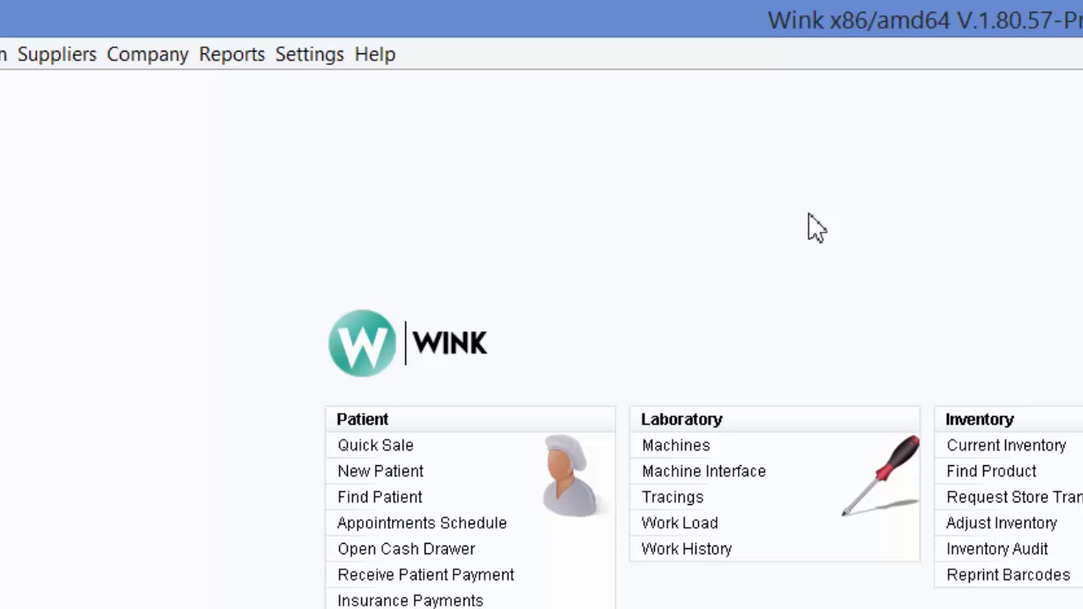
- Refresh the Honeywell scanner's list of available serial ports
{"action": "left_click", "coordinate": [298, 54]}
{"action": "mouse_move", "coordinate": [561, 169]}
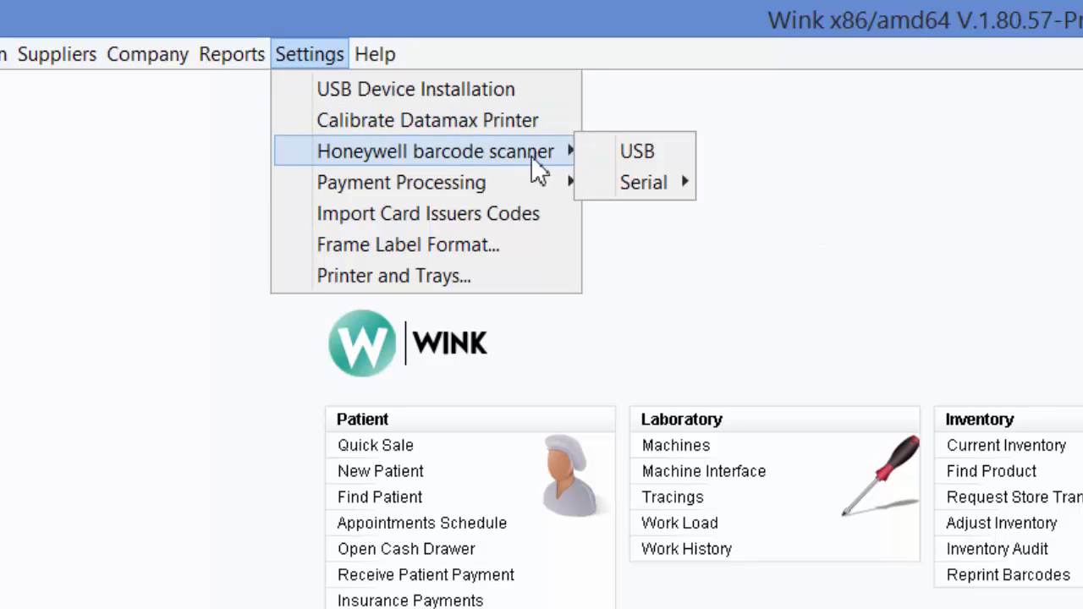
{"action": "mouse_move", "coordinate": [601, 174]}
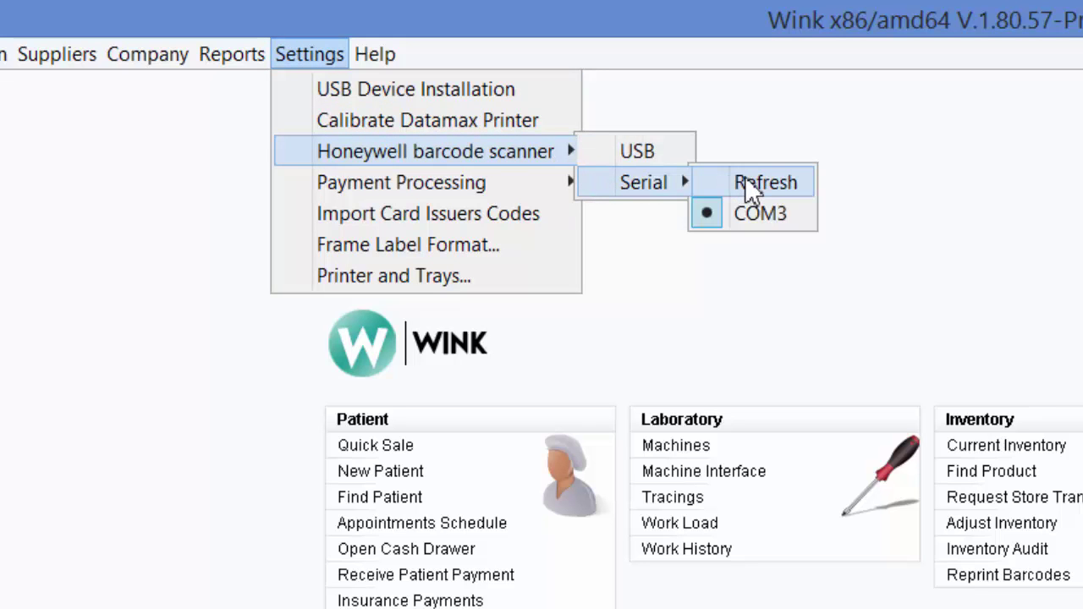
{"action": "left_click", "coordinate": [1082, 190]}
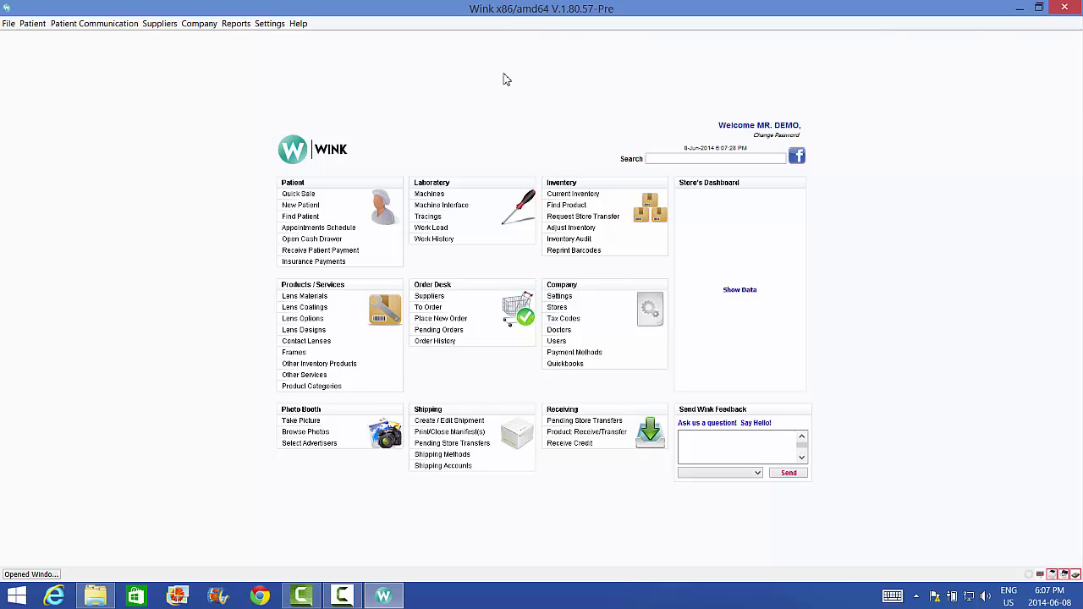
{"action": "type", "text": "5499"}
{"action": "key", "text": "Return"}
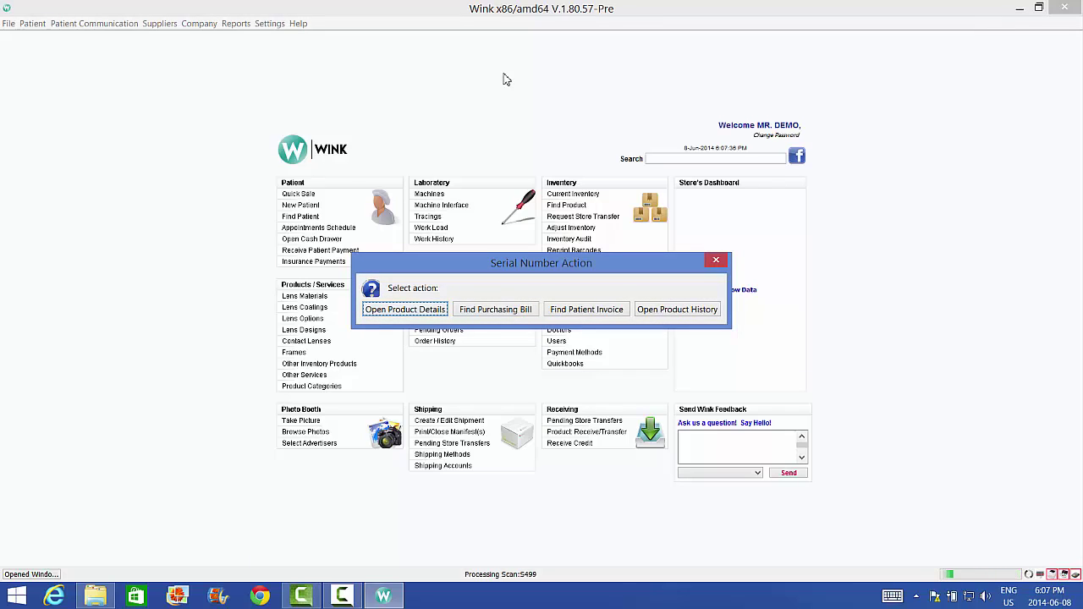
{"action": "left_click", "coordinate": [715, 261]}
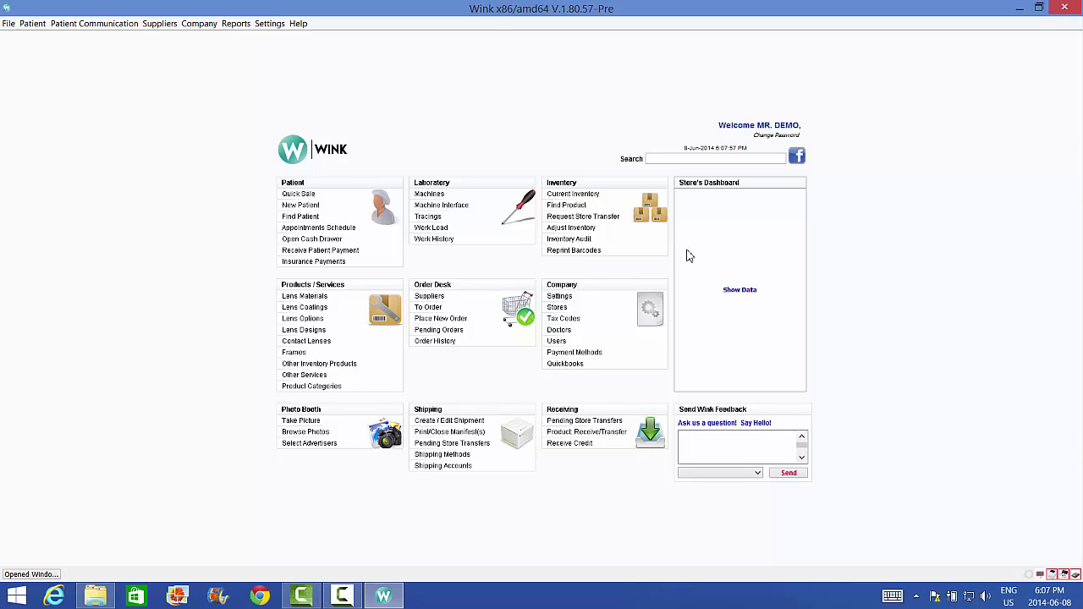
{"action": "left_click", "coordinate": [260, 23]}
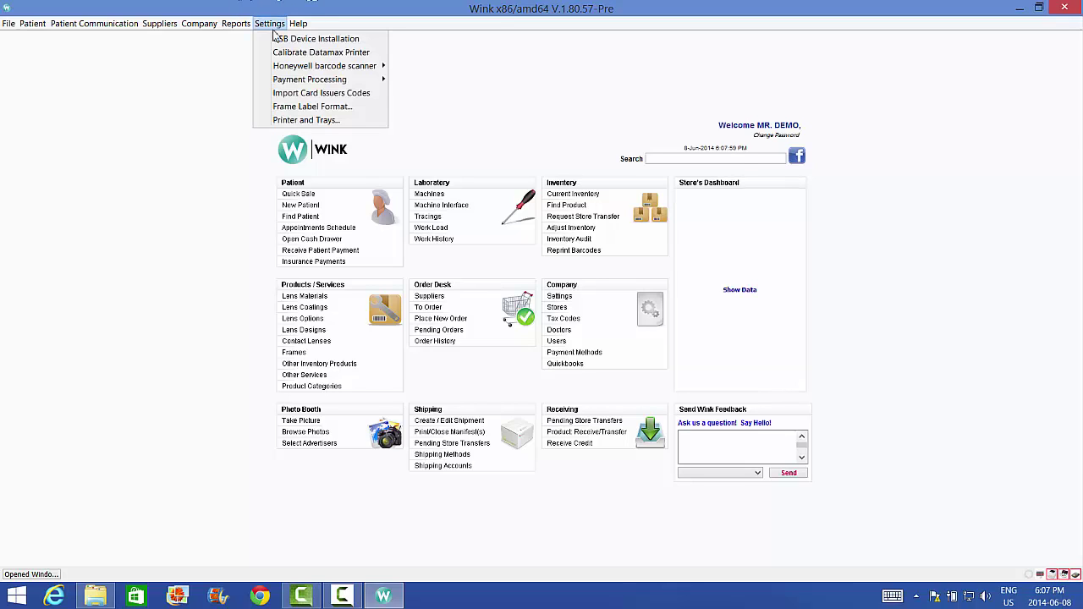
{"action": "mouse_move", "coordinate": [330, 67]}
{"action": "mouse_move", "coordinate": [412, 81]}
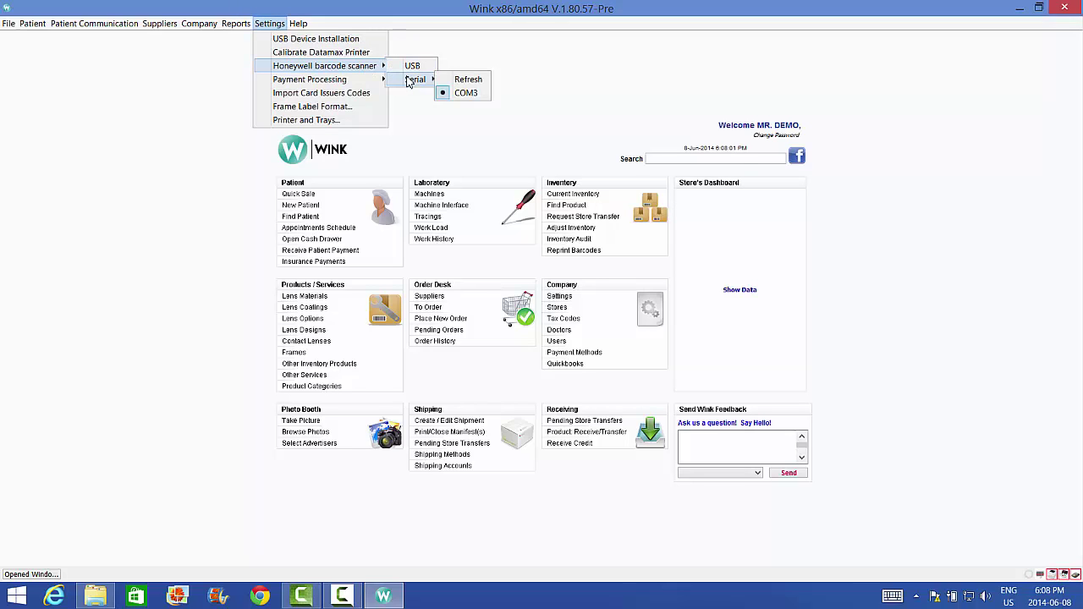
{"action": "left_click", "coordinate": [467, 95]}
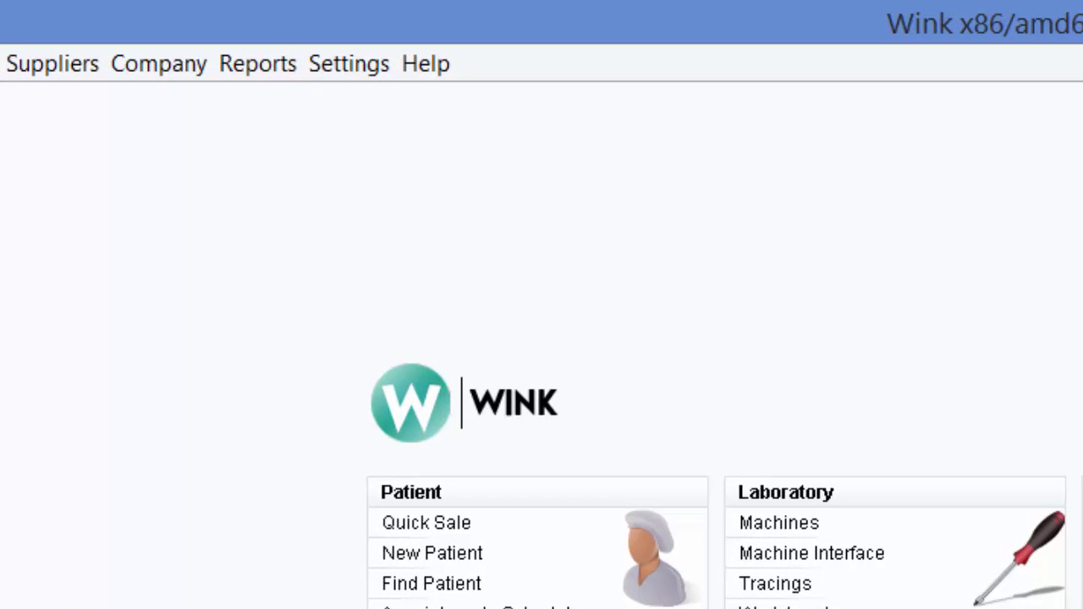
- Connect the payment terminal on local port COM4 and name it FrontDesk
{"action": "left_click", "coordinate": [358, 72]}
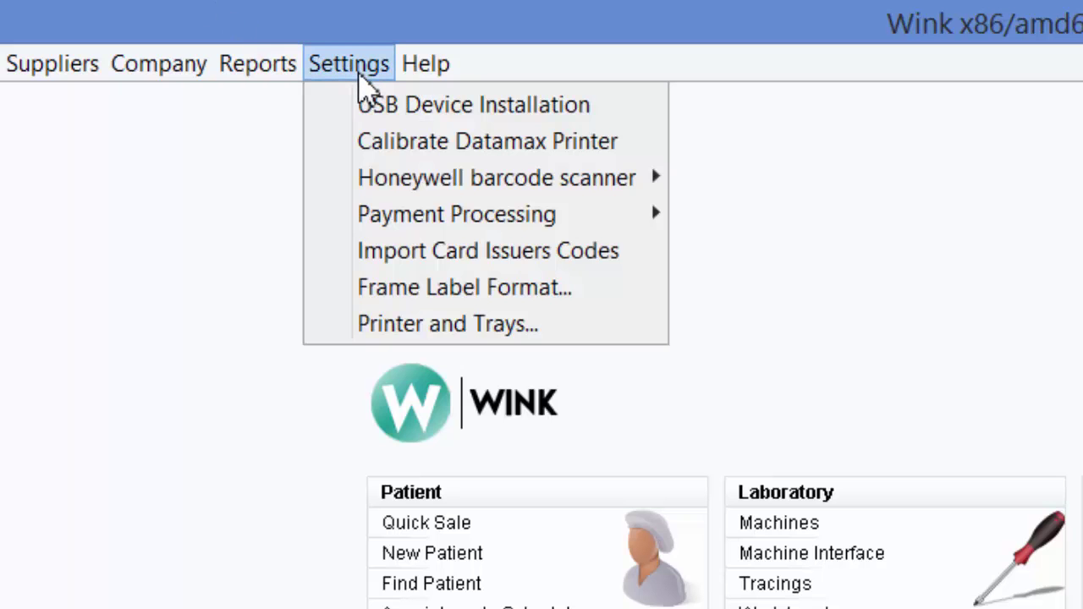
{"action": "mouse_move", "coordinate": [550, 222]}
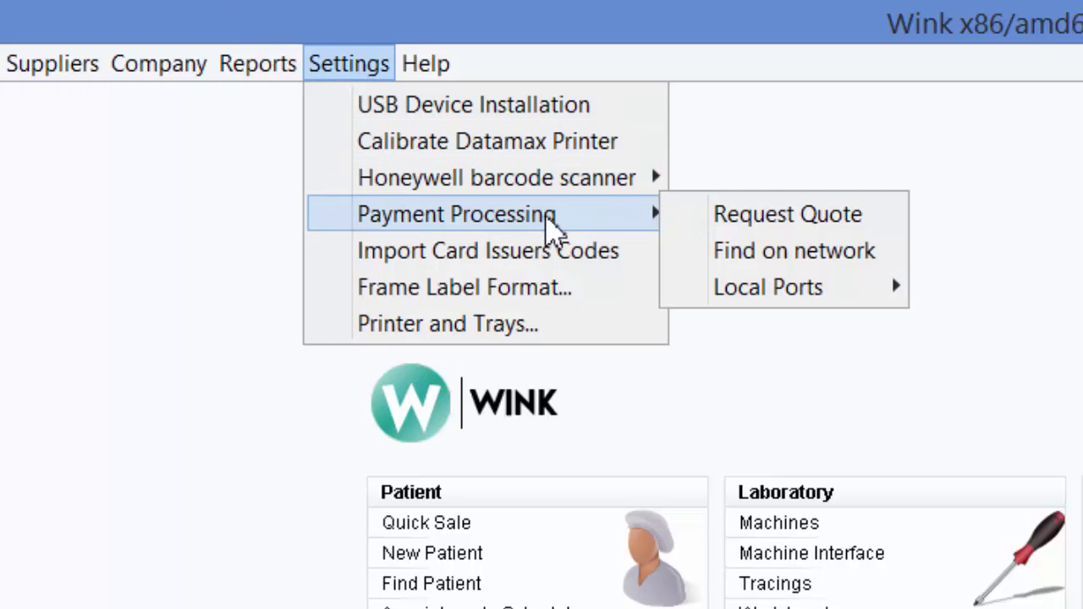
{"action": "mouse_move", "coordinate": [785, 300]}
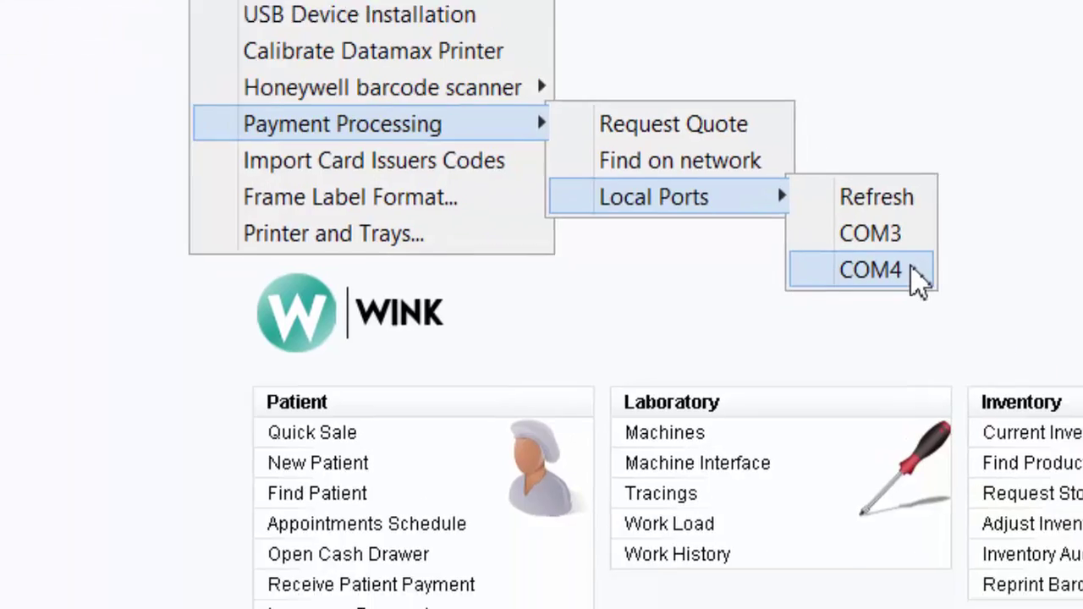
{"action": "left_click", "coordinate": [1027, 360]}
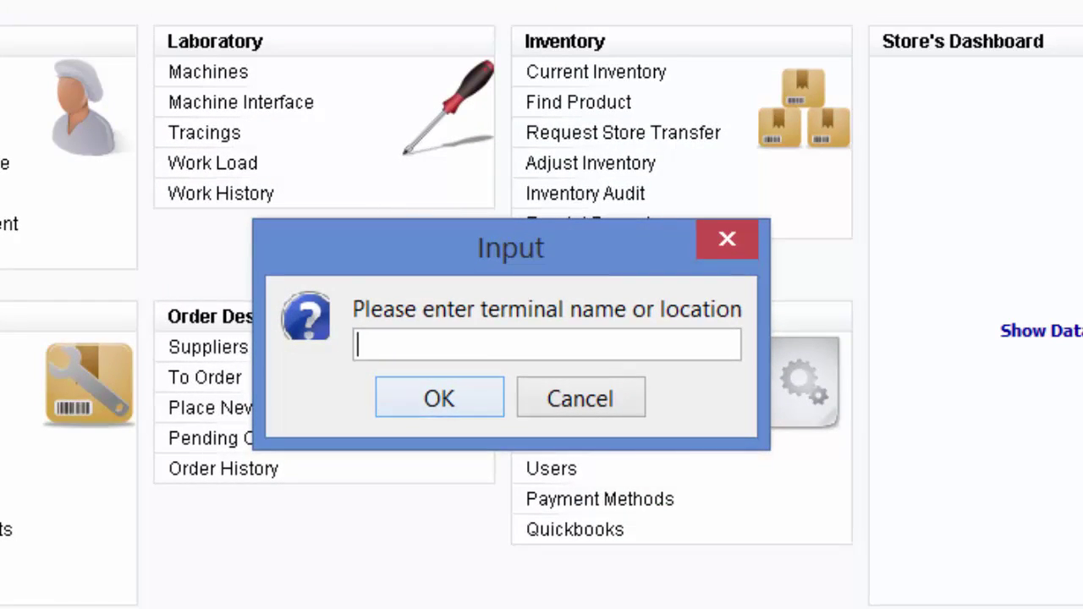
{"action": "type", "text": "FrontDesk"}
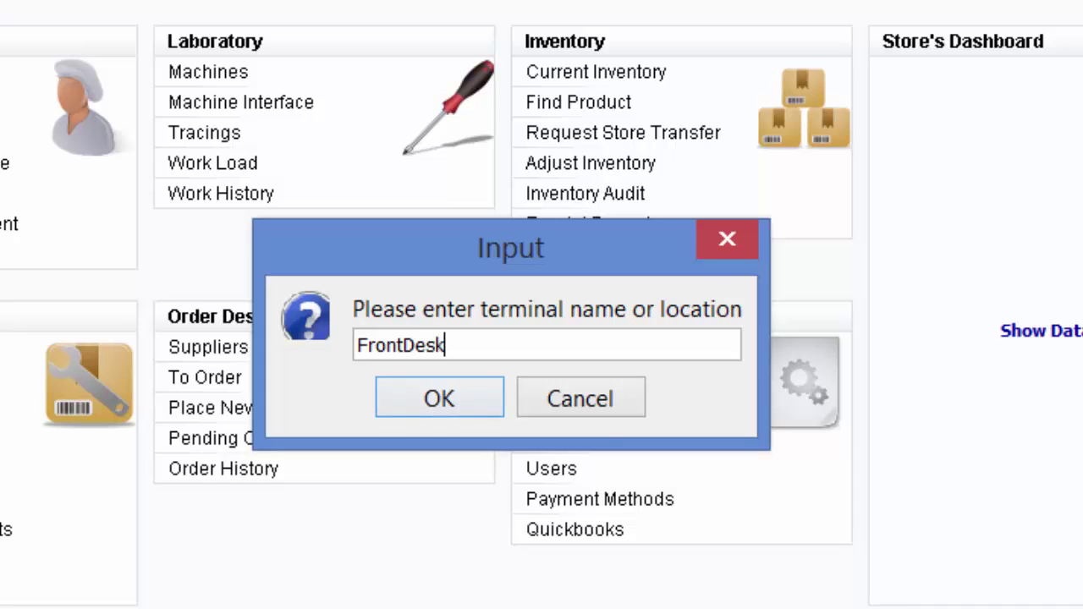
{"action": "left_click", "coordinate": [471, 410]}
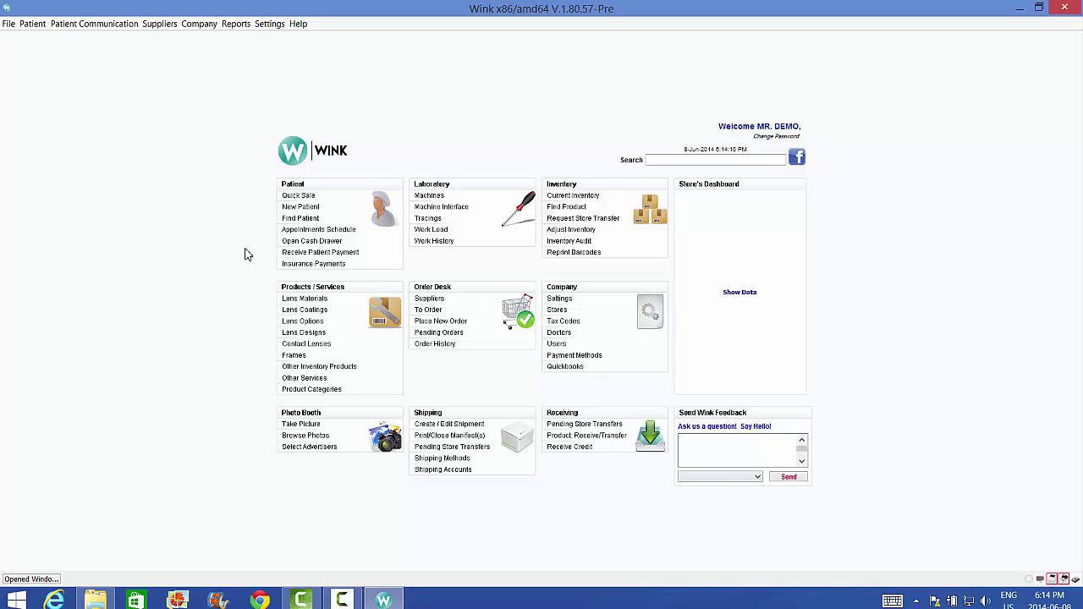
- Ring up a Regular Eye Exam at 75.00 in Quick Sale and bring up payment processing
{"action": "left_click", "coordinate": [310, 196]}
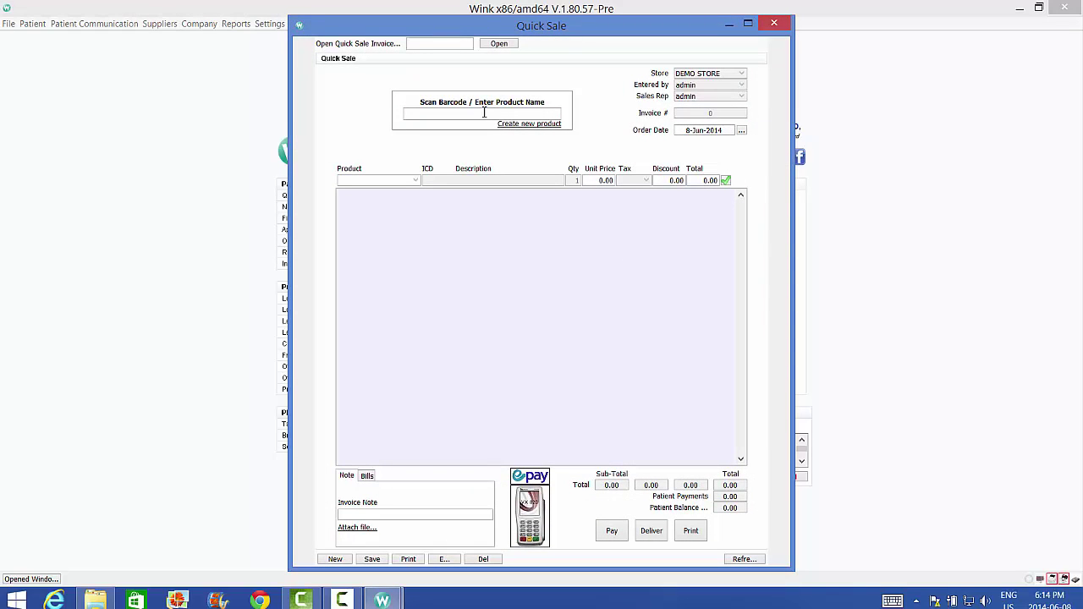
{"action": "type", "text": "eye exam"}
{"action": "key", "text": "Return"}
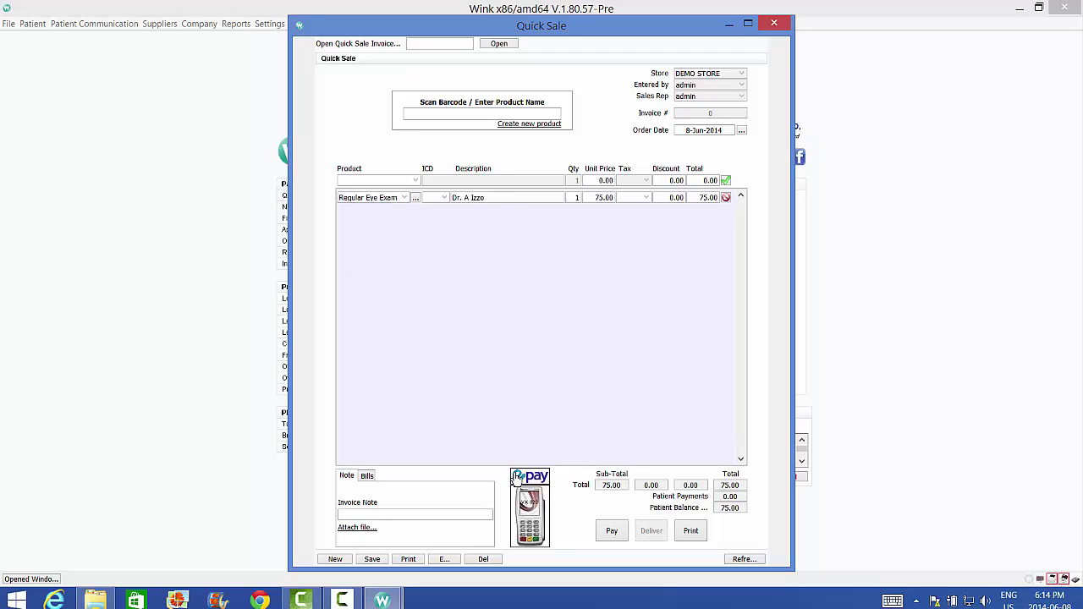
{"action": "left_click", "coordinate": [518, 479]}
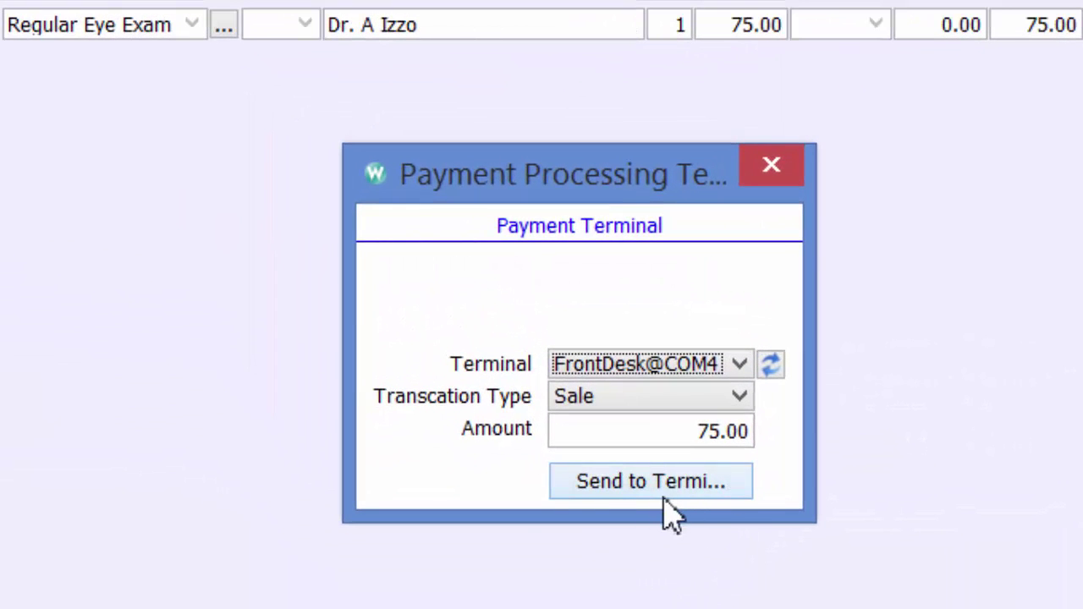
- Send the 75.00 sale to FrontDesk@COM4 and dismiss the User Canceled error
{"action": "left_click", "coordinate": [647, 495]}
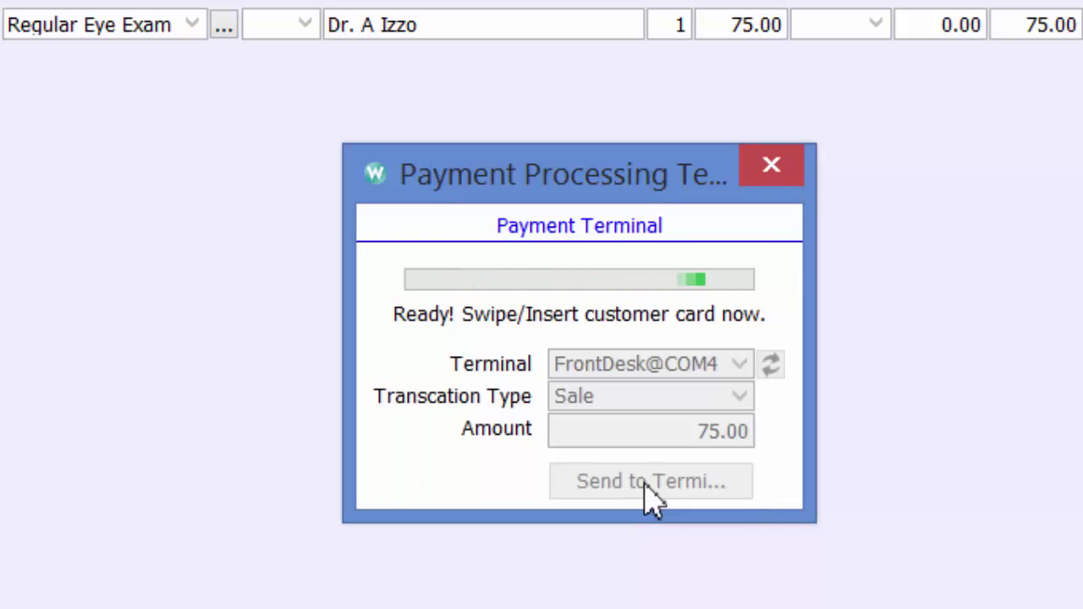
{"action": "left_click", "coordinate": [587, 415]}
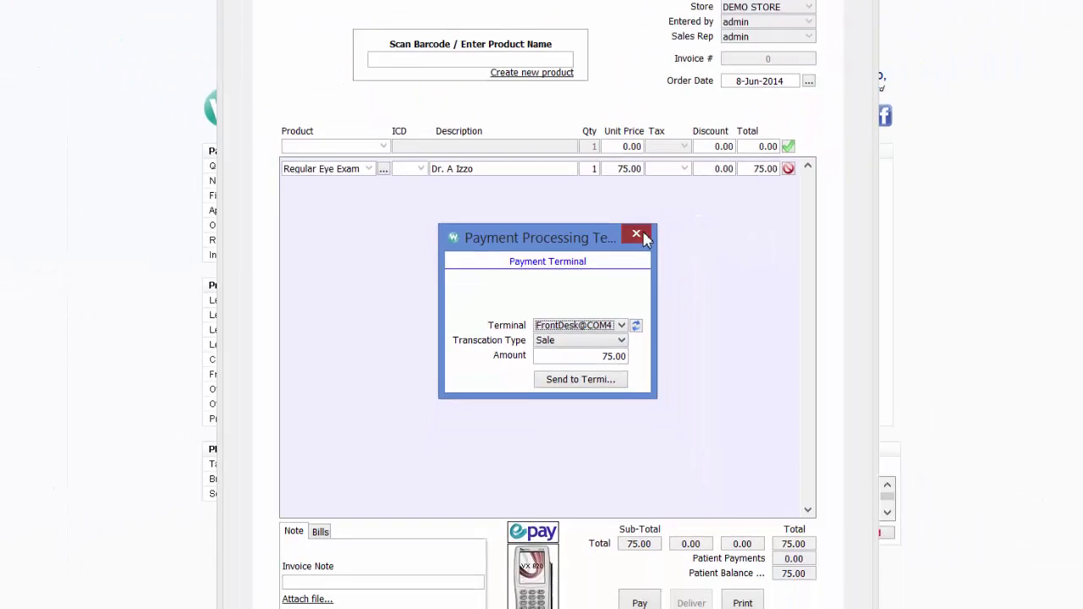
- Close payment processing and the Quick Sale, discarding unsaved changes
{"action": "left_click", "coordinate": [771, 165]}
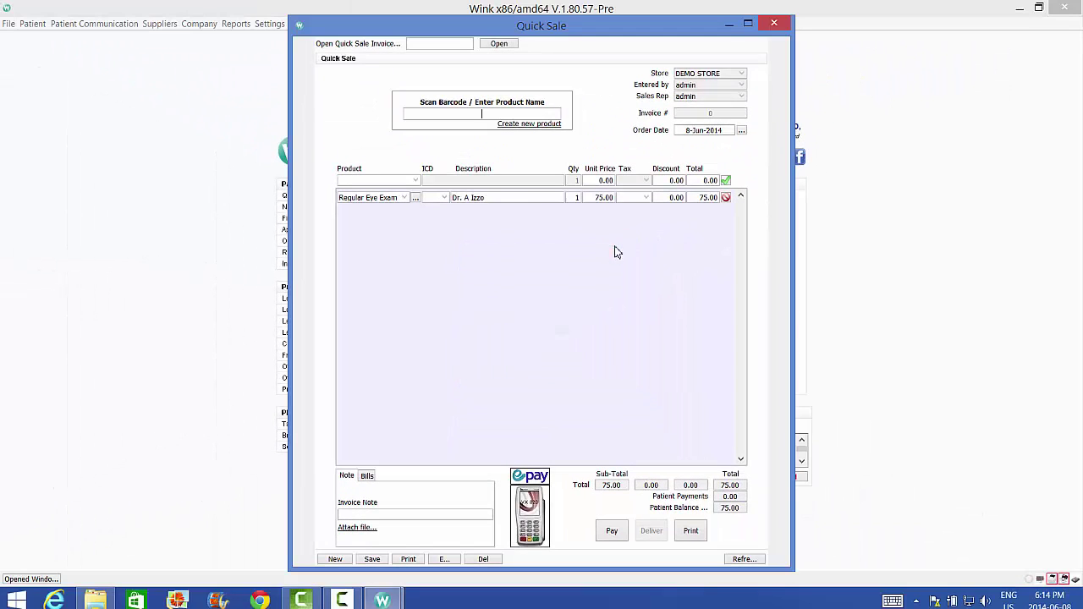
{"action": "left_click", "coordinate": [773, 23]}
{"action": "left_click", "coordinate": [541, 312]}
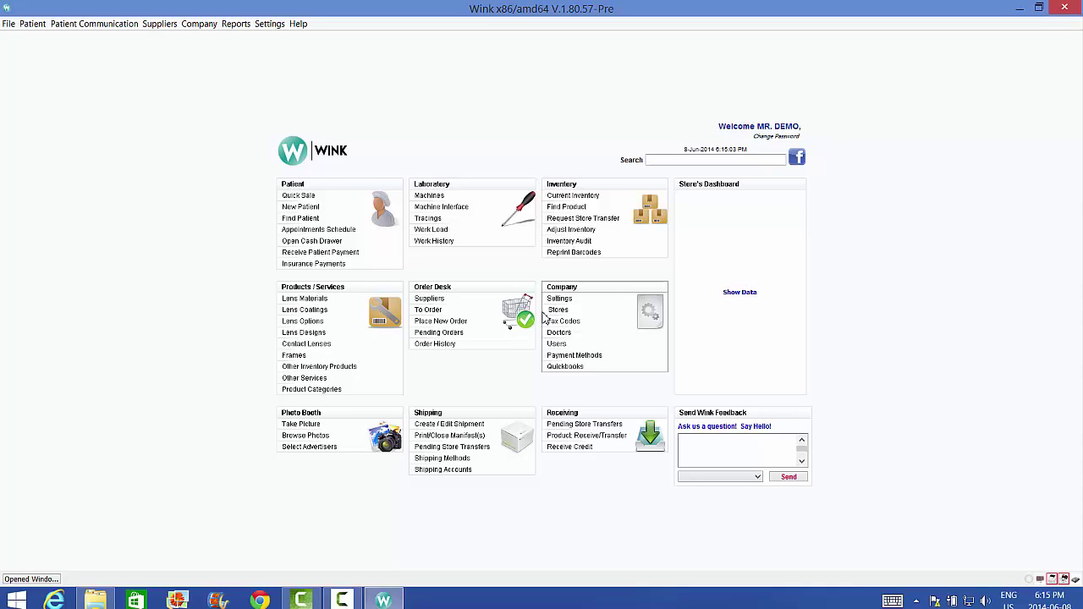
- Choose the COM port under Payment Processing's local port settings
{"action": "left_click", "coordinate": [260, 24]}
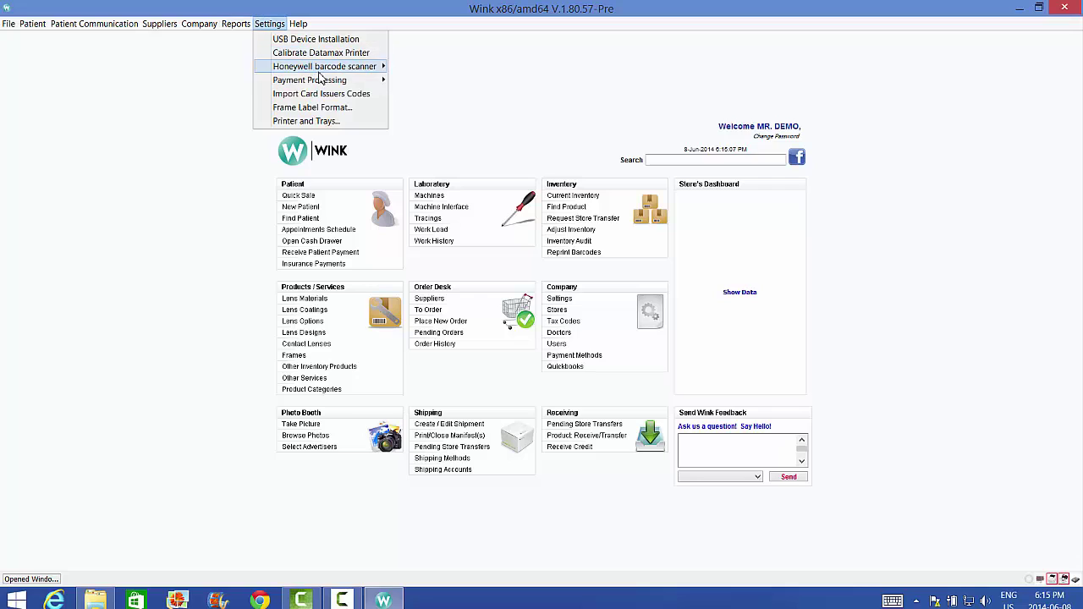
{"action": "mouse_move", "coordinate": [322, 83]}
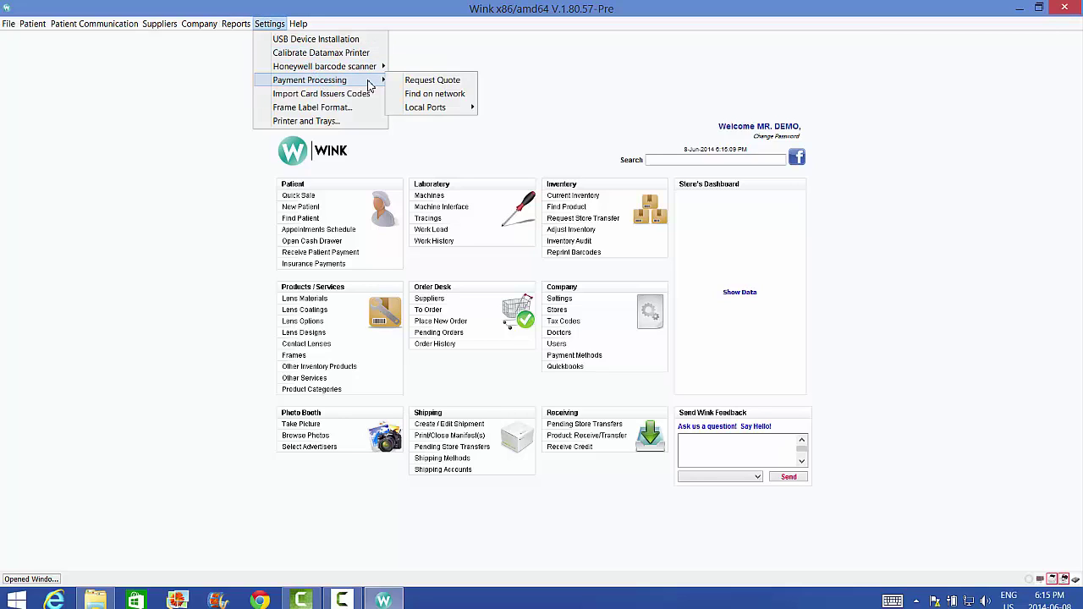
{"action": "mouse_move", "coordinate": [434, 107]}
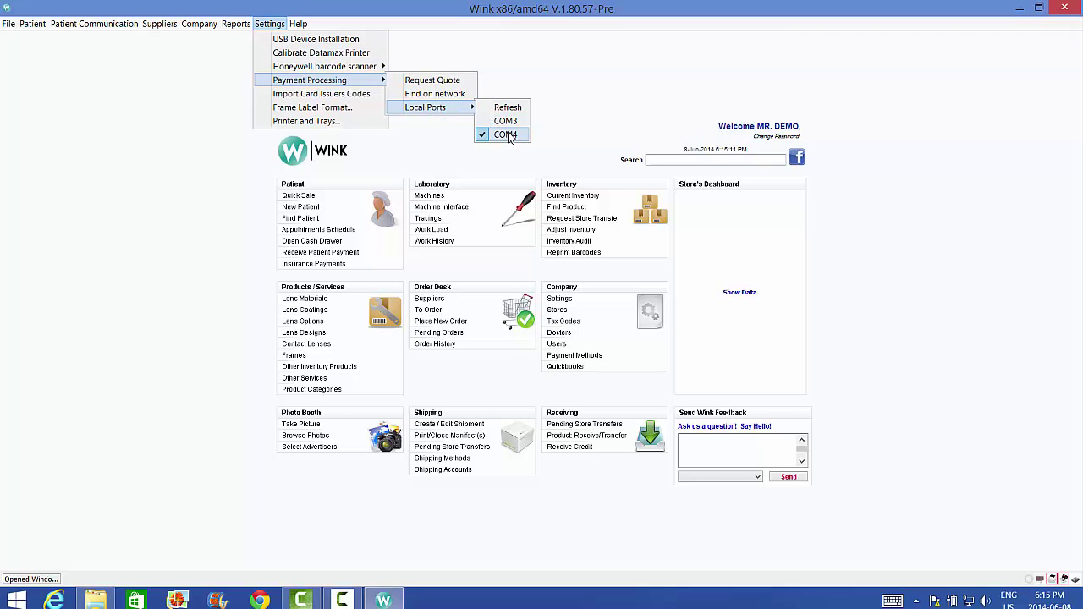
{"action": "left_click", "coordinate": [602, 108]}
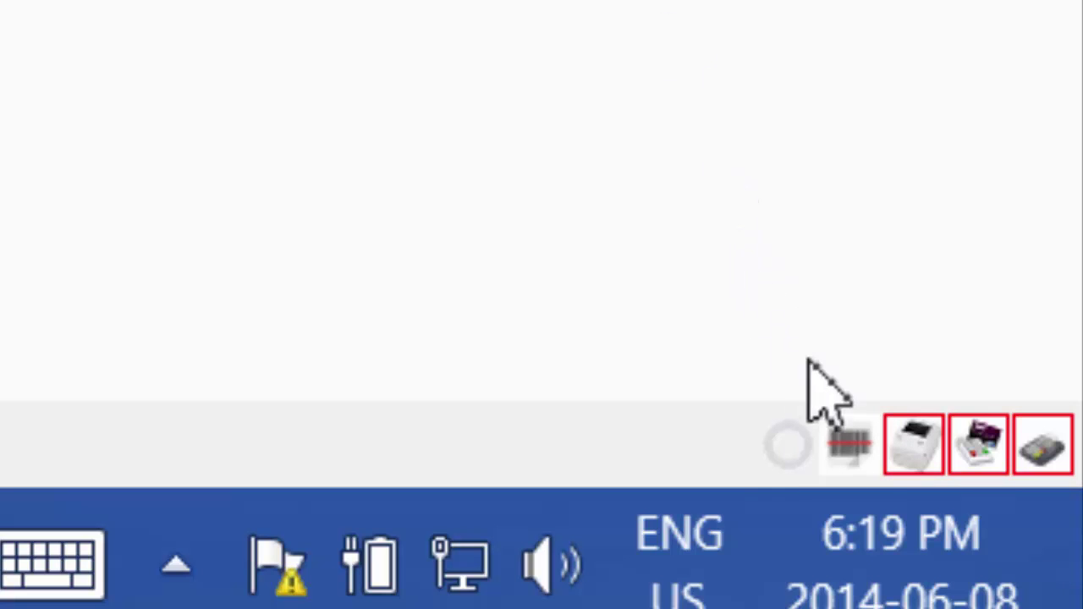
{"action": "mouse_move", "coordinate": [851, 449]}
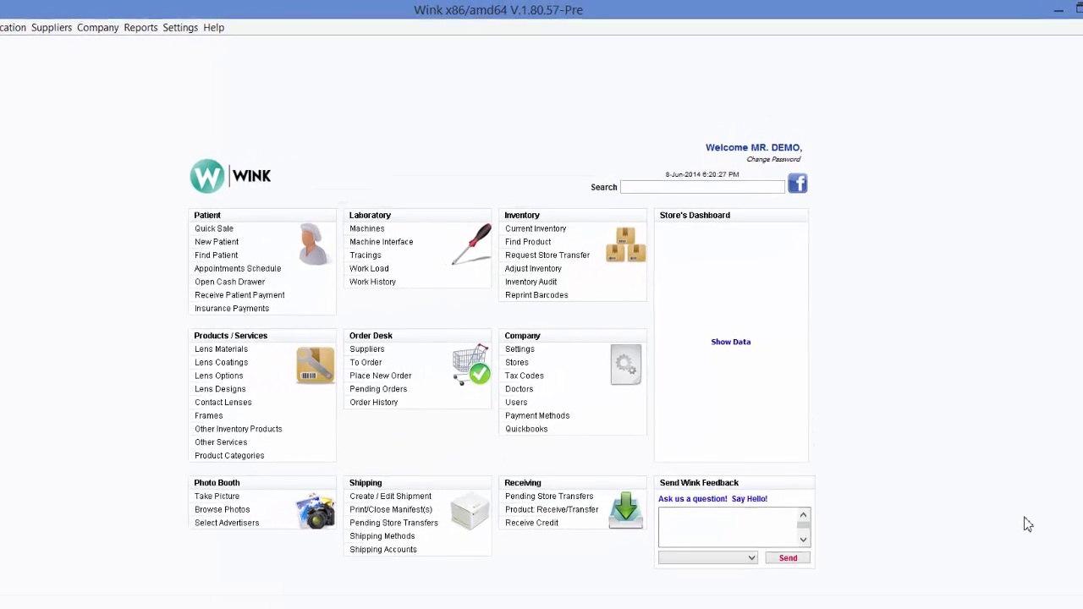
- Open USB Device Installation and launch Step 1, the LibUSB-Win32 setup
{"action": "left_click", "coordinate": [174, 29]}
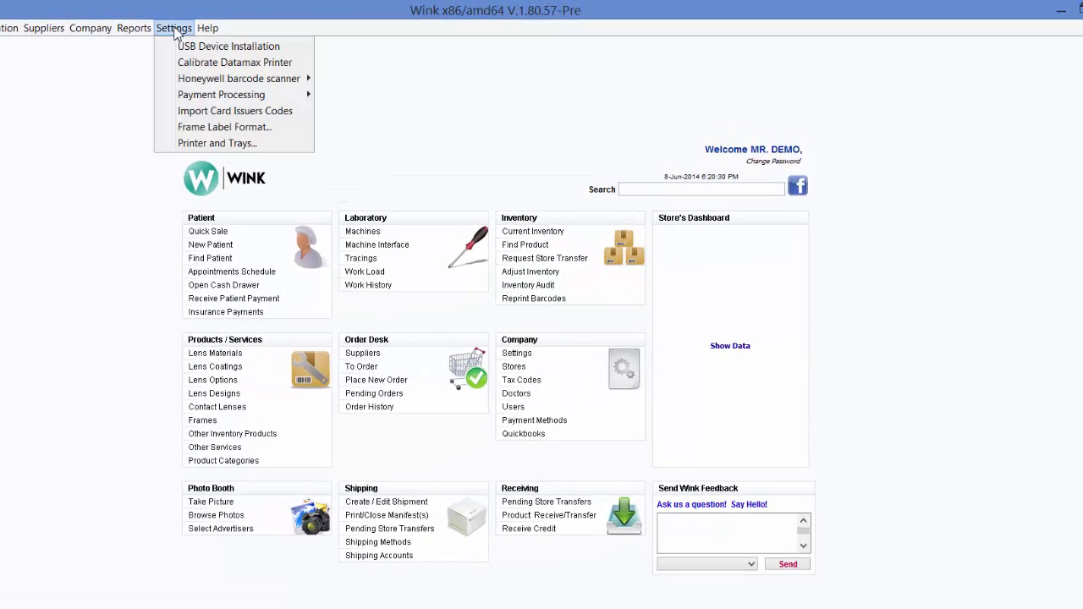
{"action": "left_click", "coordinate": [203, 47]}
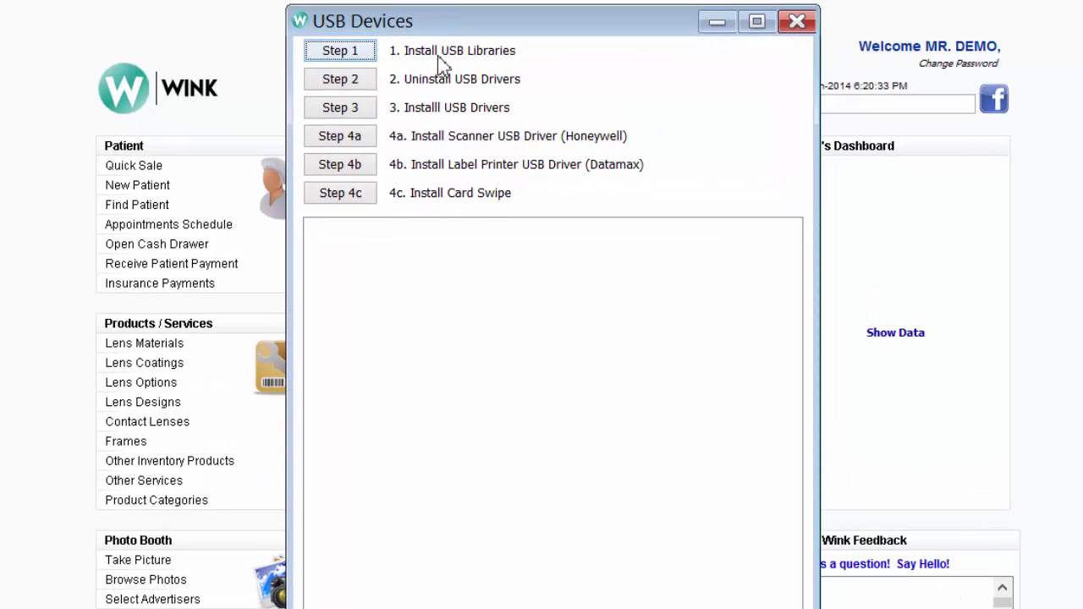
{"action": "left_click", "coordinate": [348, 52]}
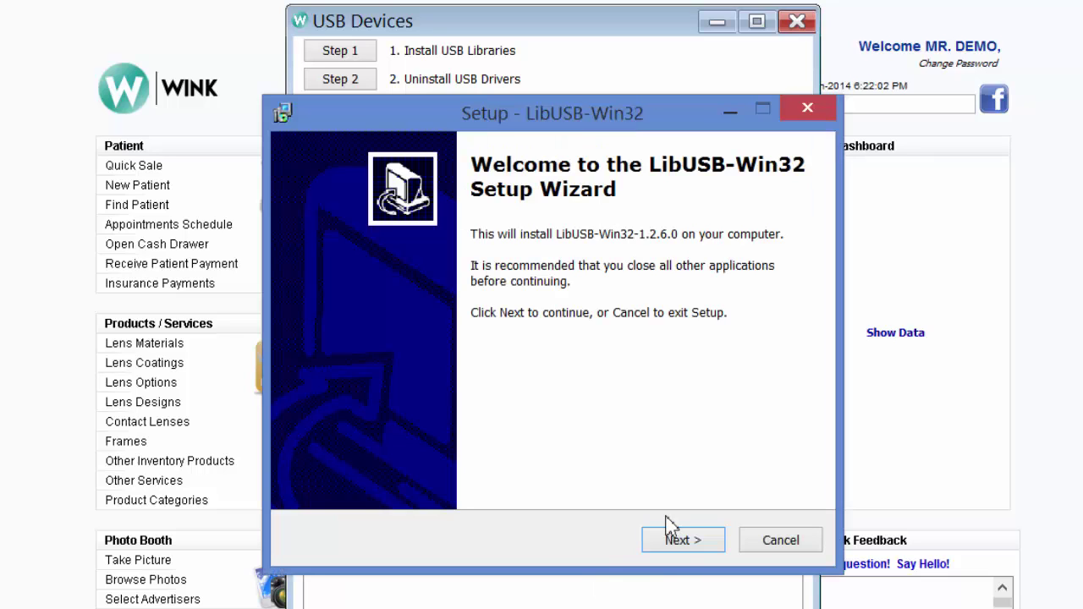
- Install LibUSB-Win32 with default options, accepting the licence and skipping the filter installer wizard
{"action": "left_click", "coordinate": [679, 541]}
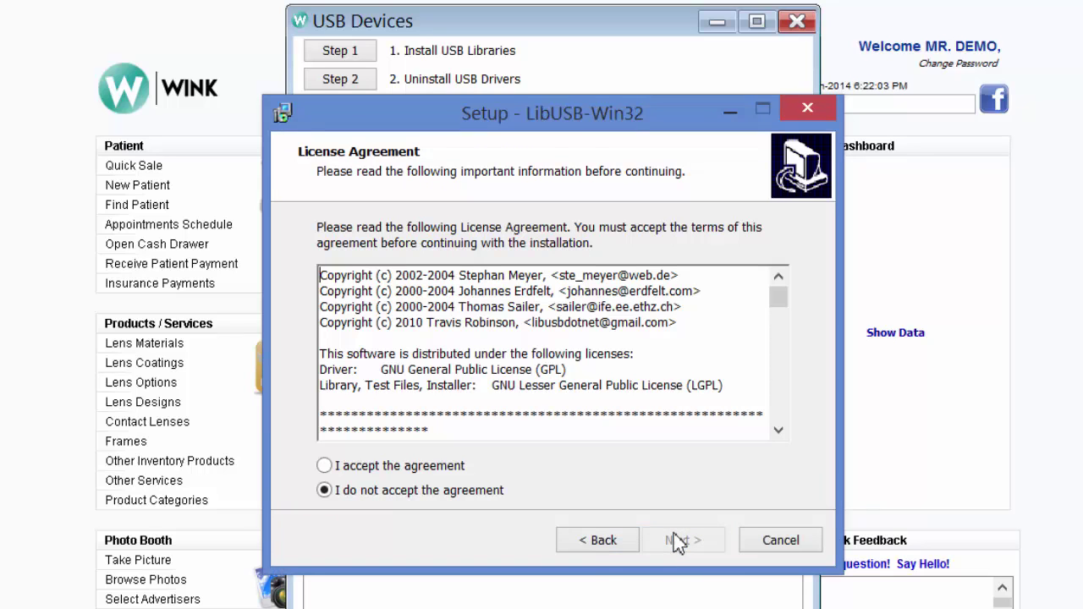
{"action": "left_click", "coordinate": [376, 468]}
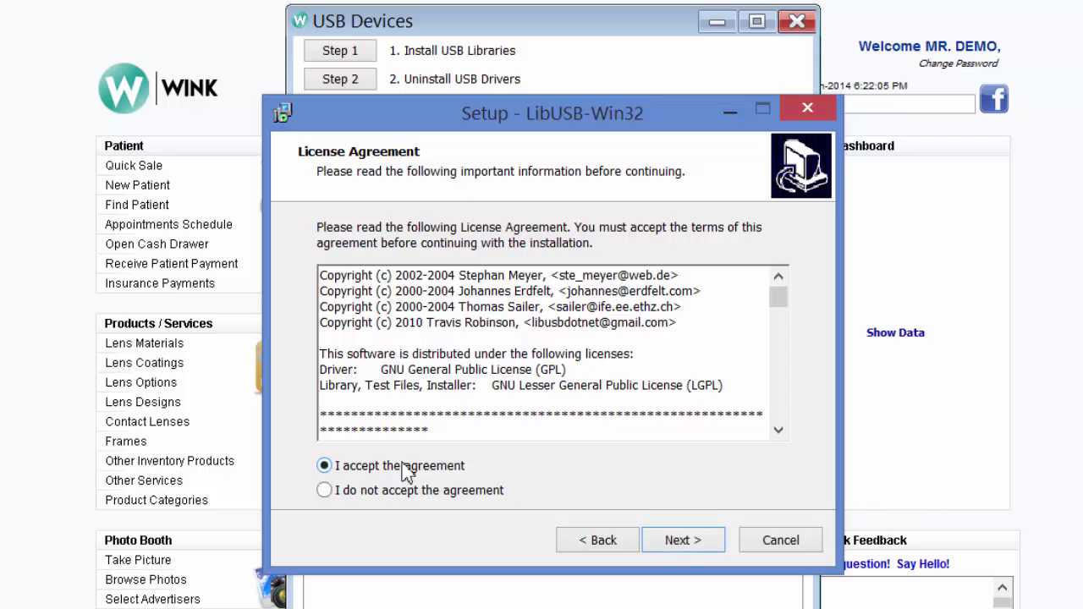
{"action": "left_click", "coordinate": [685, 546]}
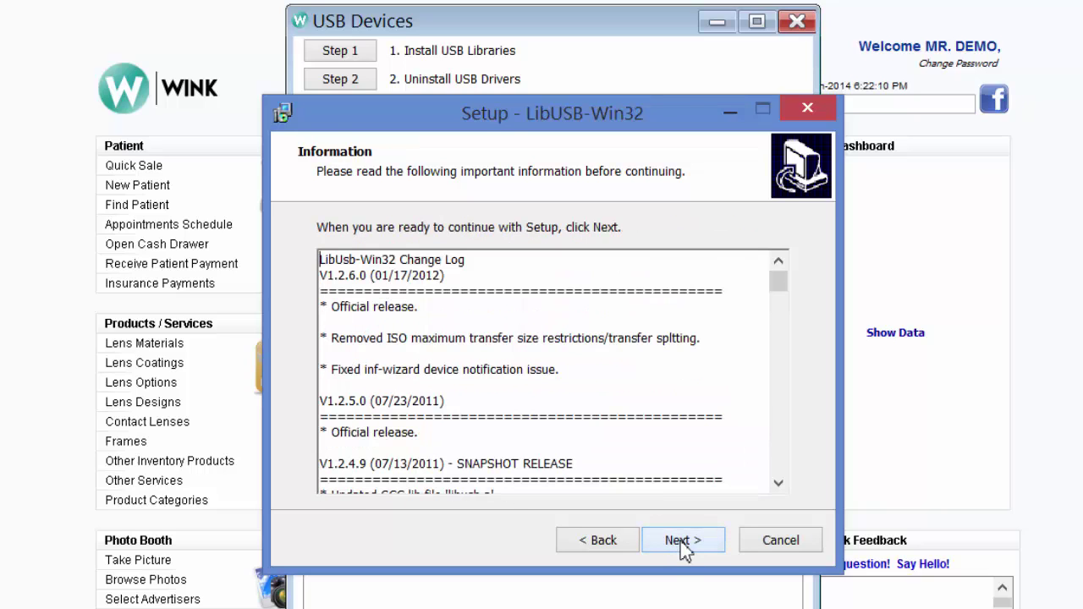
{"action": "left_click", "coordinate": [684, 542]}
{"action": "left_click", "coordinate": [684, 542]}
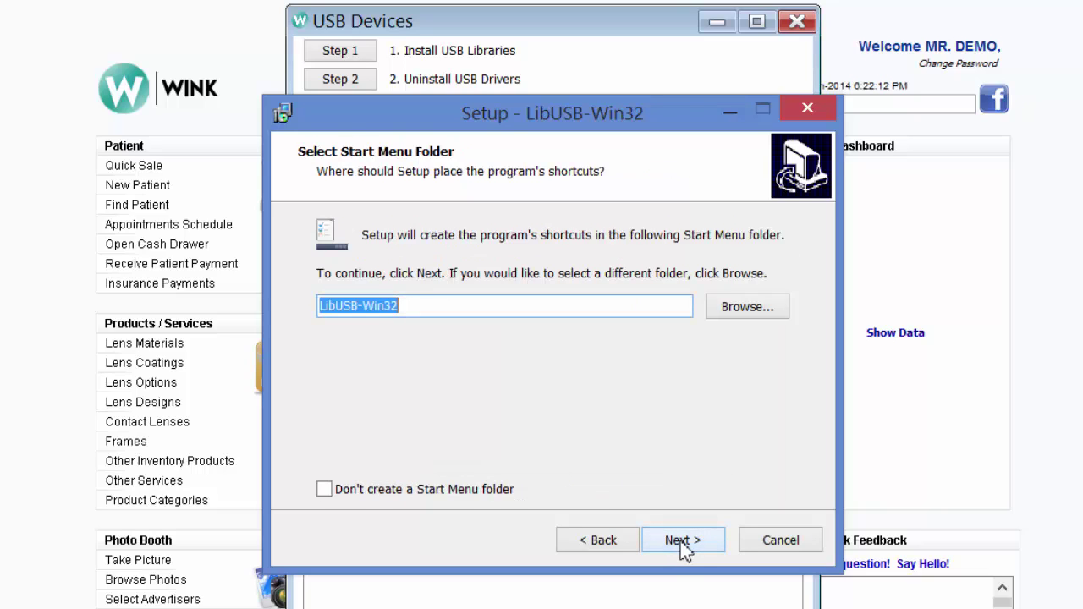
{"action": "left_click", "coordinate": [684, 542]}
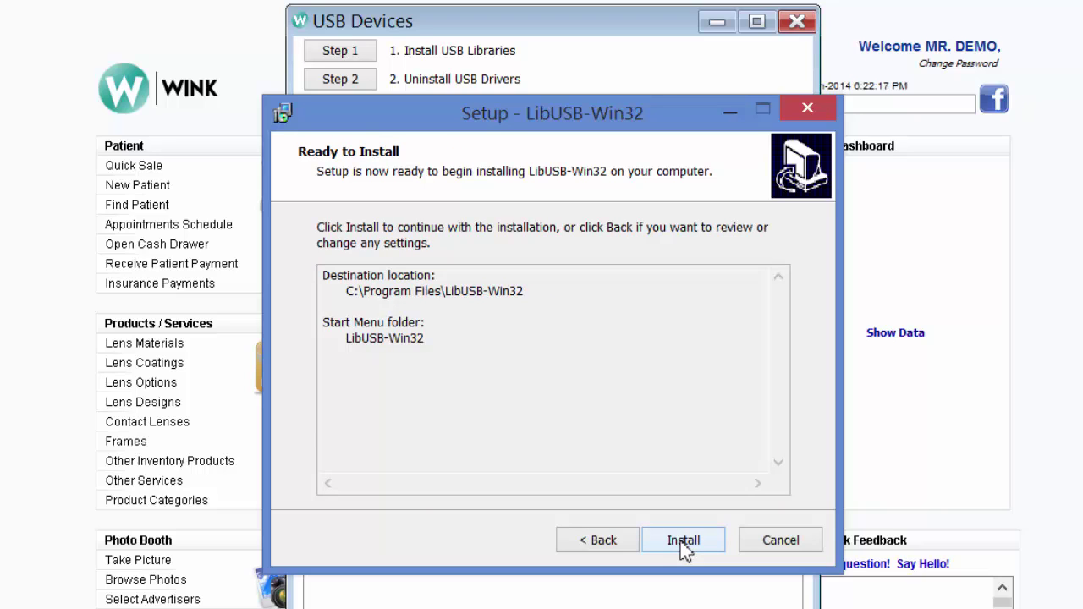
{"action": "left_click", "coordinate": [683, 546]}
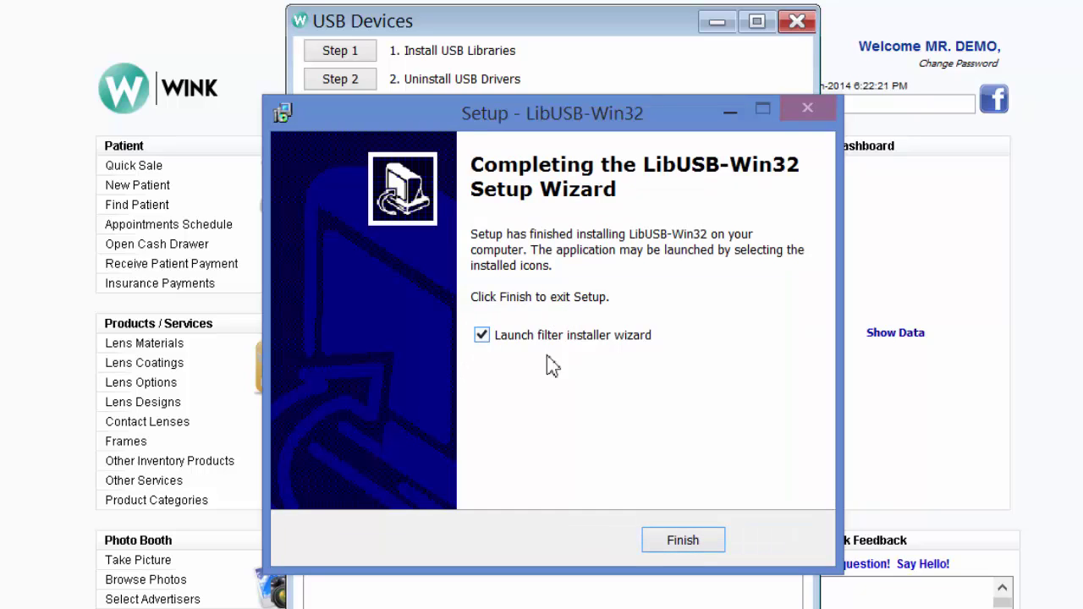
{"action": "left_click", "coordinate": [481, 335]}
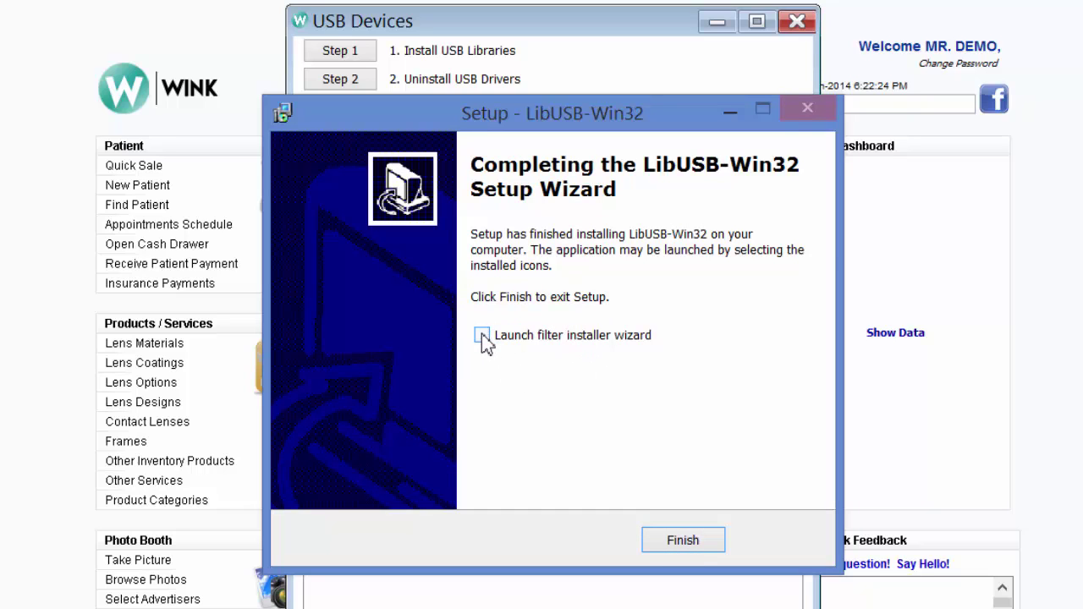
{"action": "left_click", "coordinate": [694, 542]}
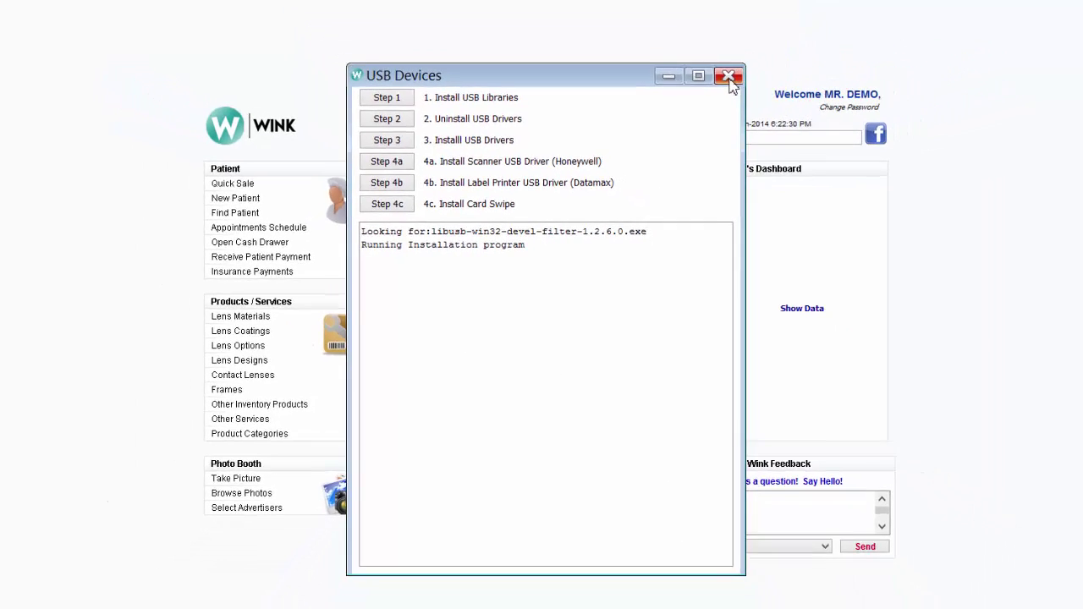
- Close the USB Devices window, start the label printer search, and approve the filter installer
{"action": "left_click", "coordinate": [729, 77]}
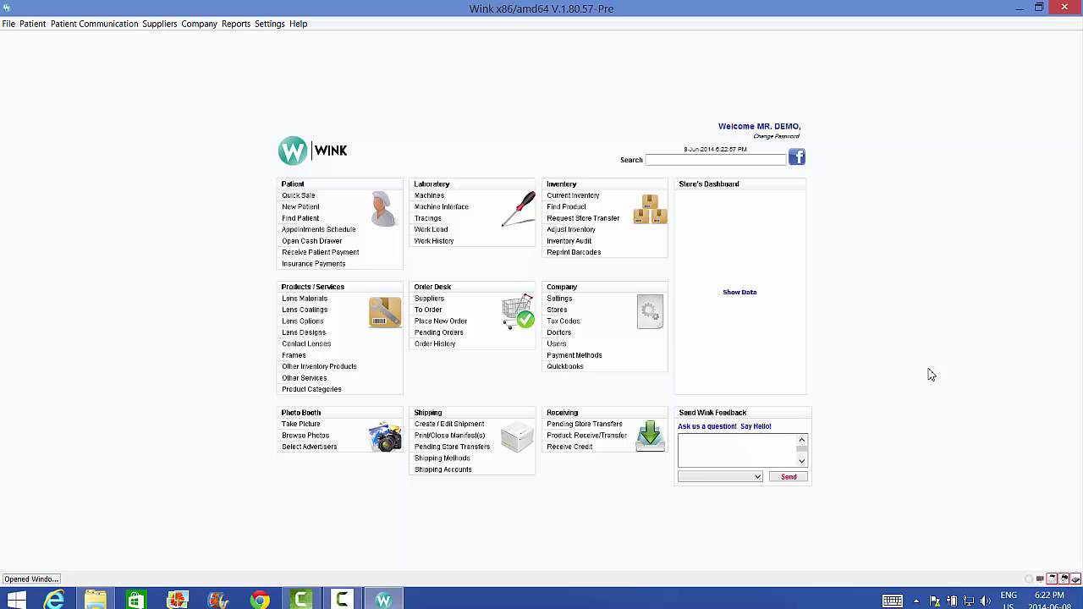
{"action": "left_click", "coordinate": [1054, 582]}
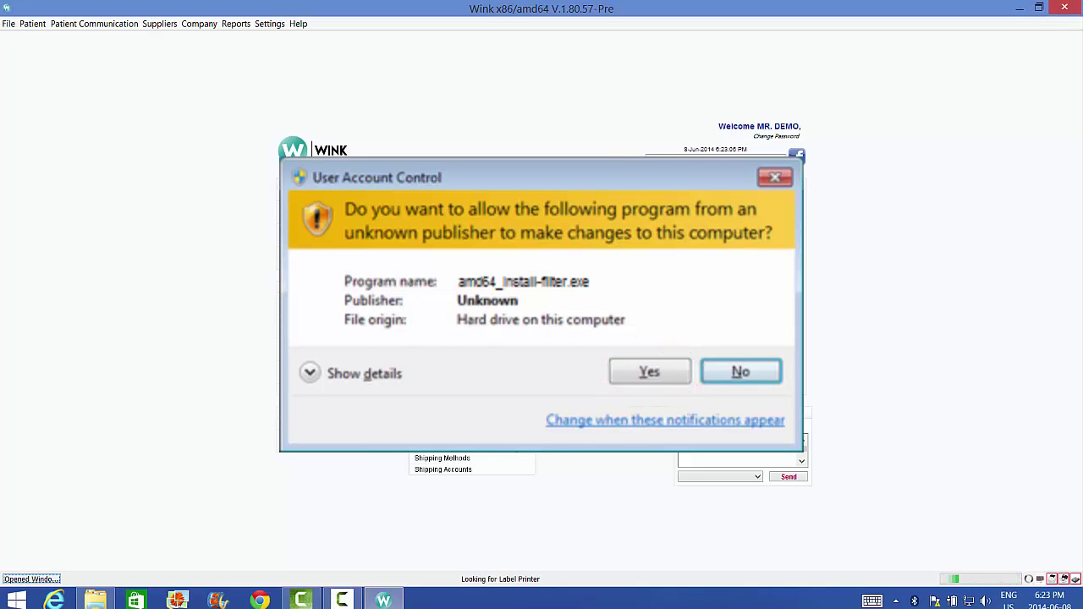
{"action": "left_click", "coordinate": [649, 372]}
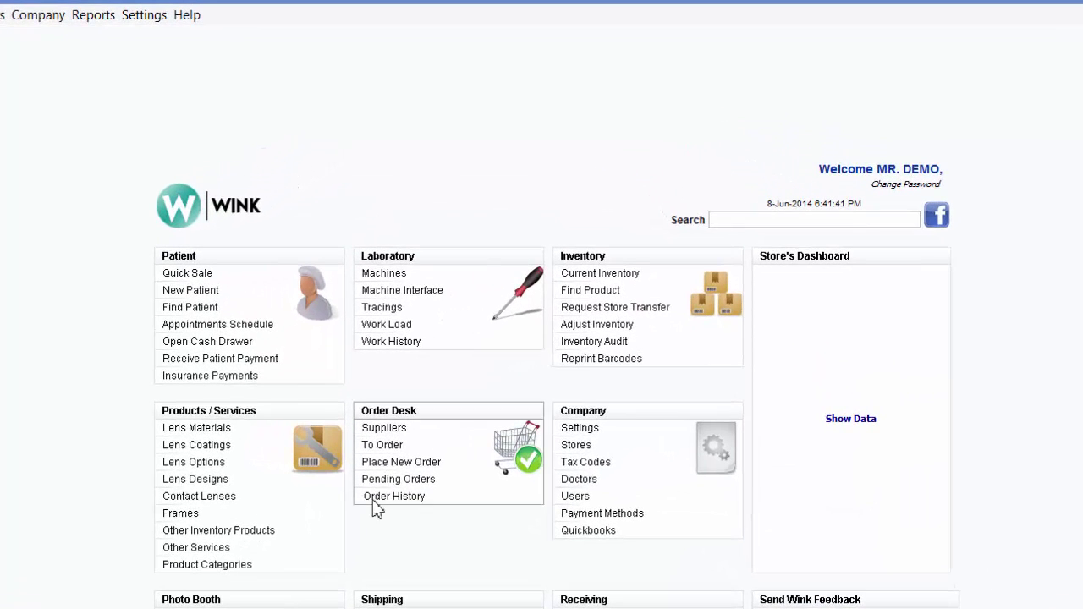
- Print a Datamax test label using row 135, column 270, barcode row 270, heat 30
{"action": "left_click", "coordinate": [144, 23]}
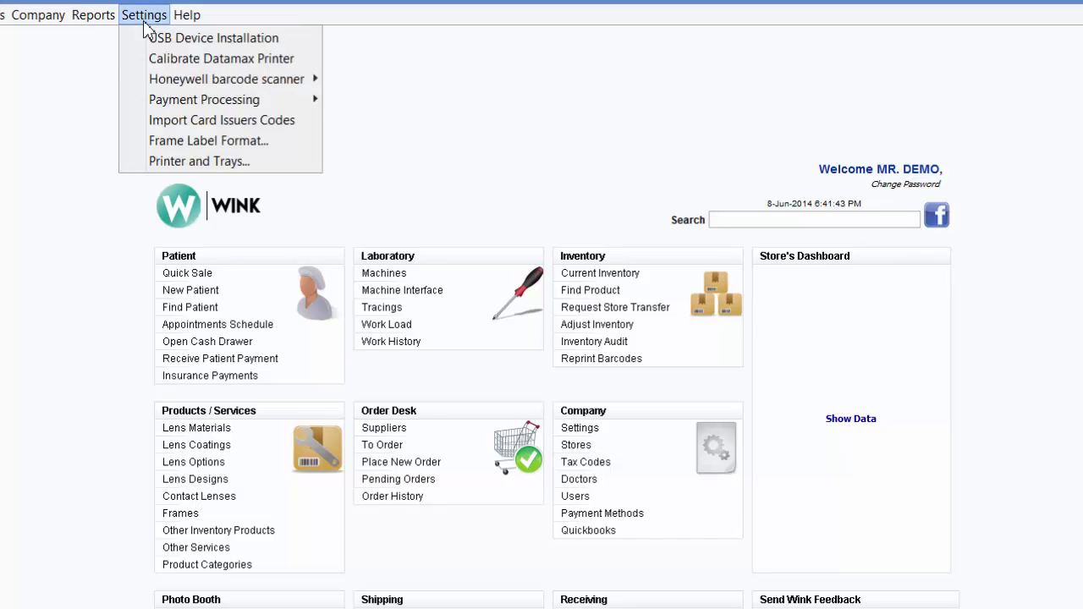
{"action": "left_click", "coordinate": [216, 59]}
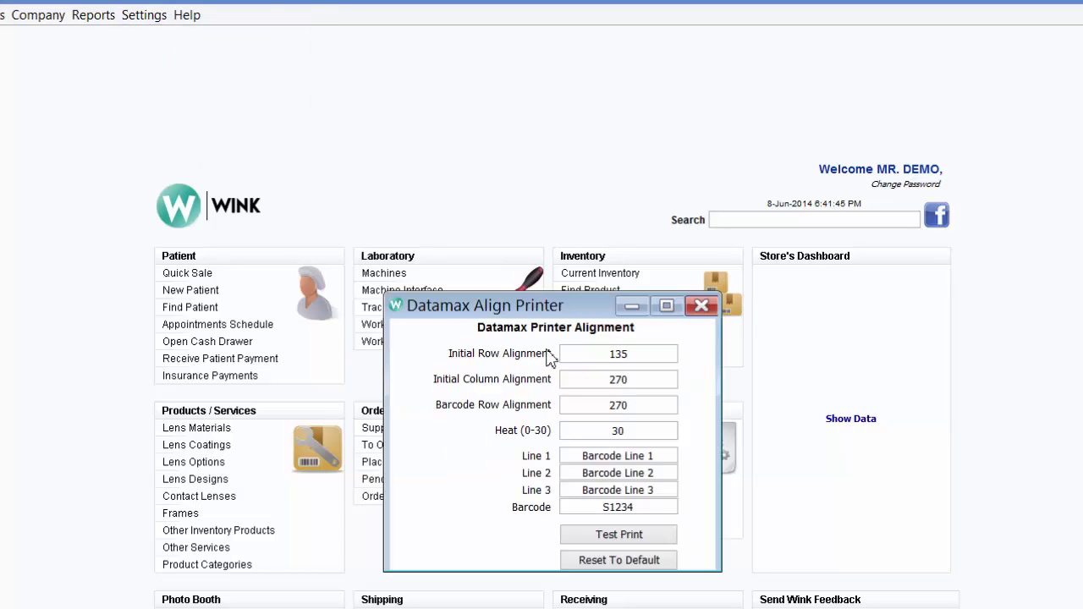
{"action": "left_click", "coordinate": [627, 535]}
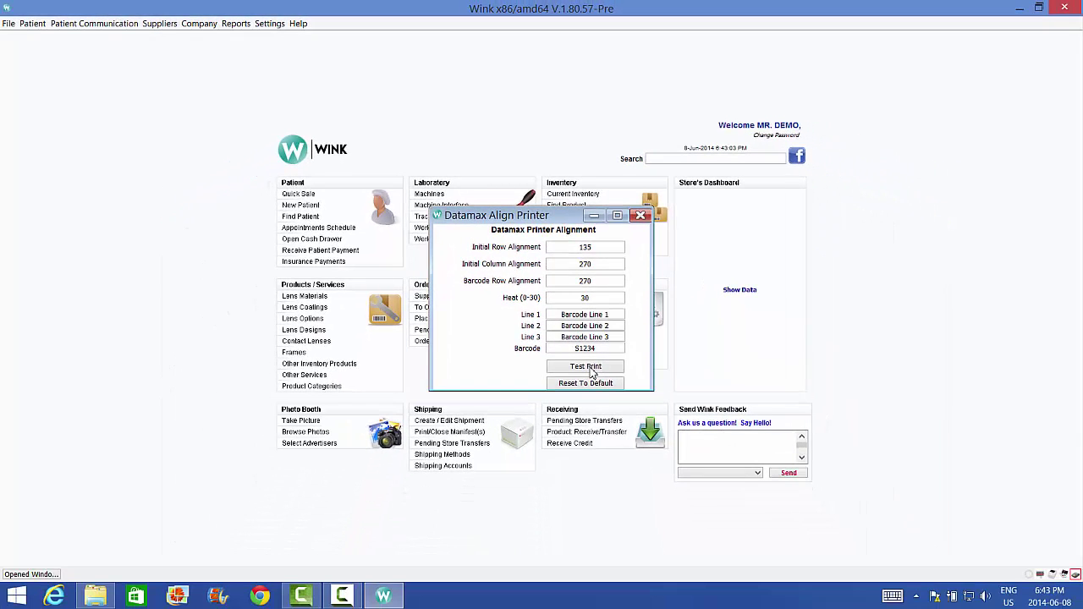
{"action": "left_click", "coordinate": [639, 215]}
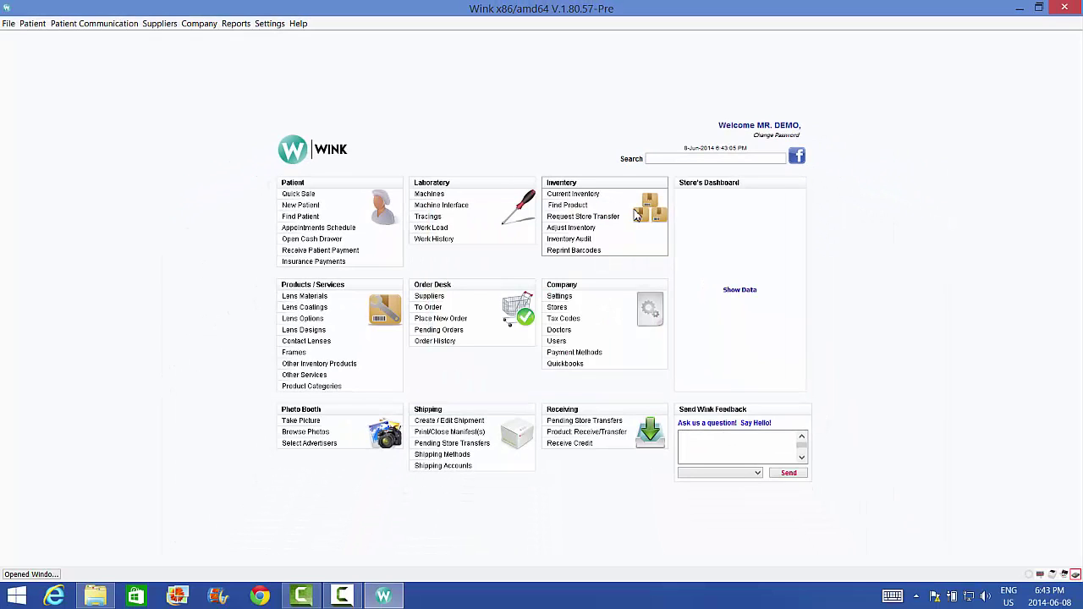